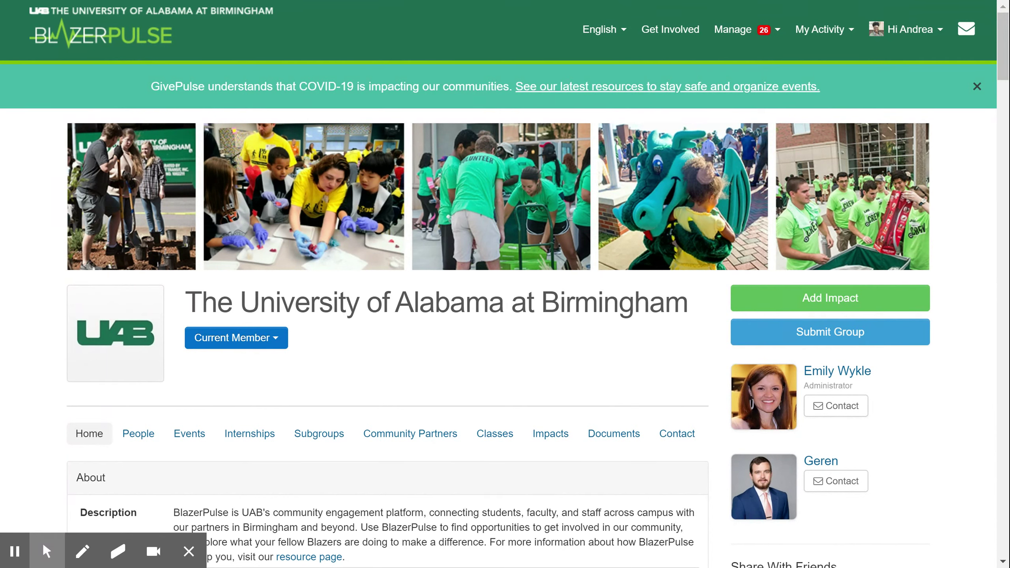
Search the university's subgroups for 'Student Organizations', returning 97 results
{"action": "left_click", "coordinate": [316, 438]}
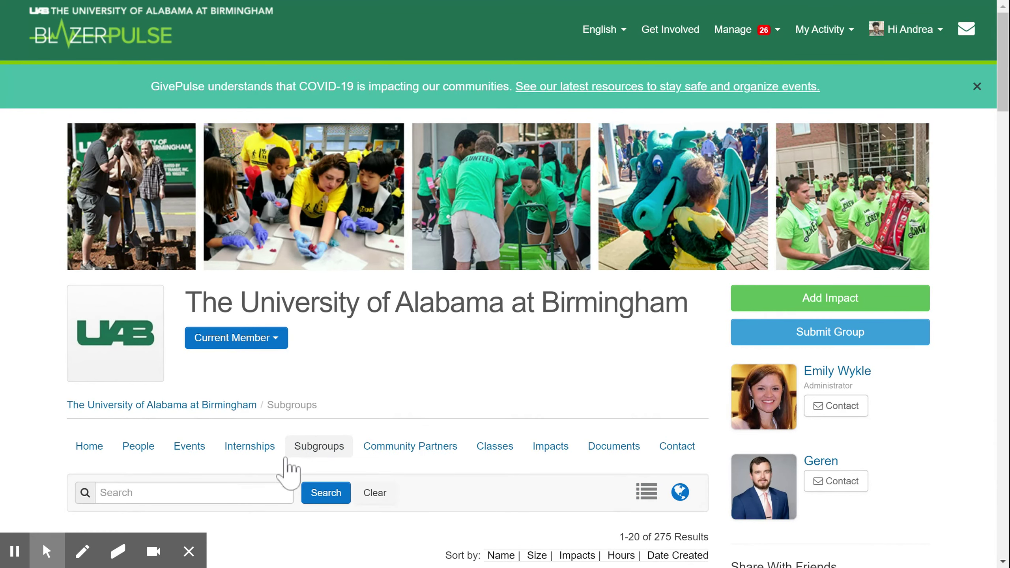
{"action": "left_click", "coordinate": [191, 492]}
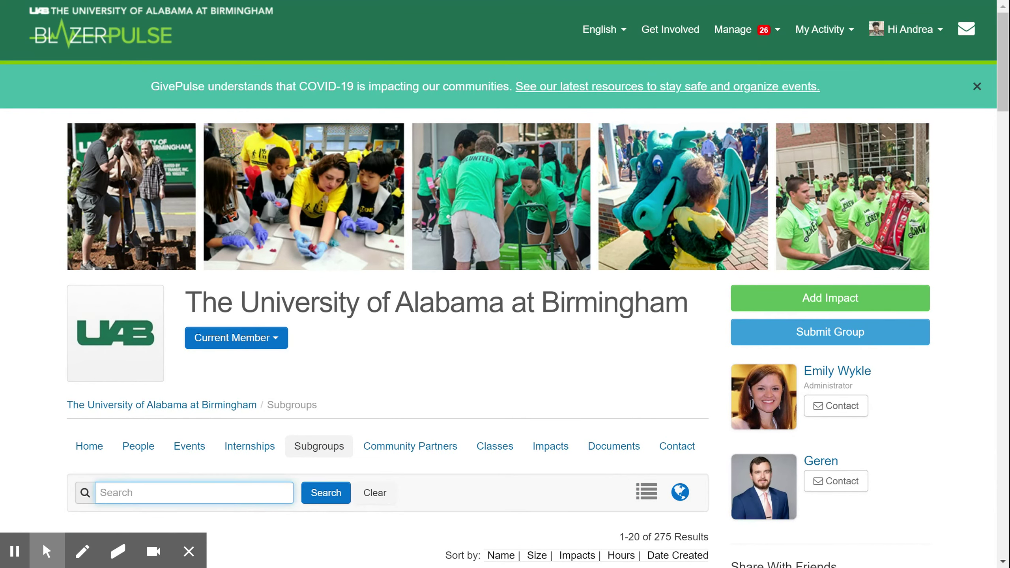
{"action": "key", "text": "Down"}
{"action": "key", "text": "Down"}
{"action": "key", "text": "Down"}
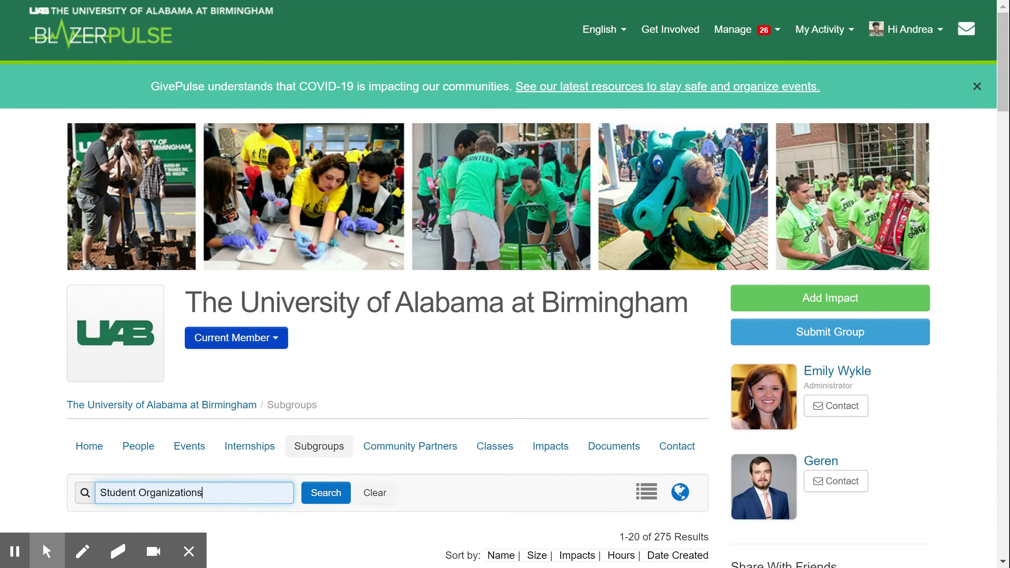
{"action": "left_click", "coordinate": [321, 494]}
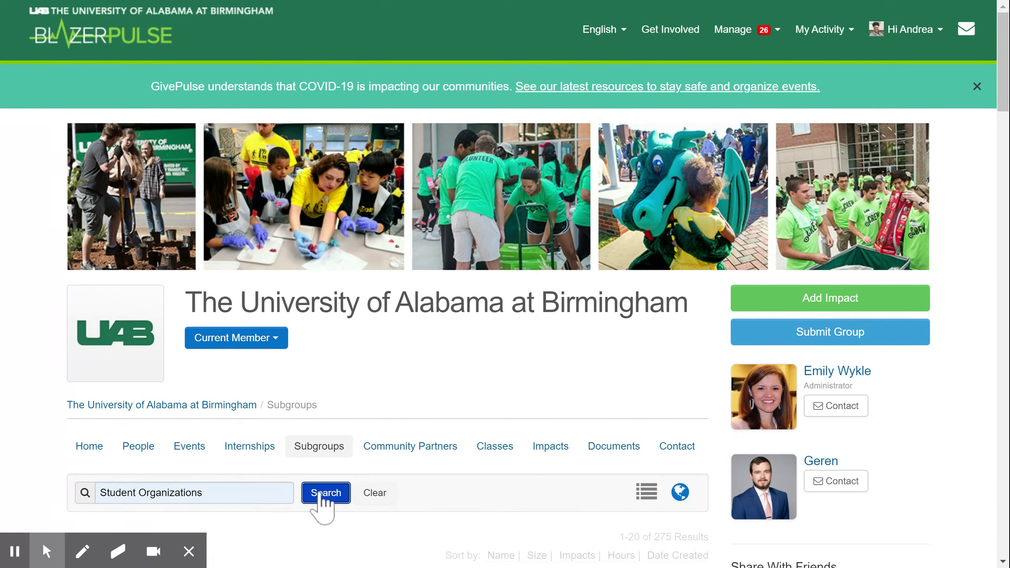
Open the Student Organizations group page from the search results
{"action": "scroll", "coordinate": [321, 506], "scroll_direction": "down", "scroll_amount": 3}
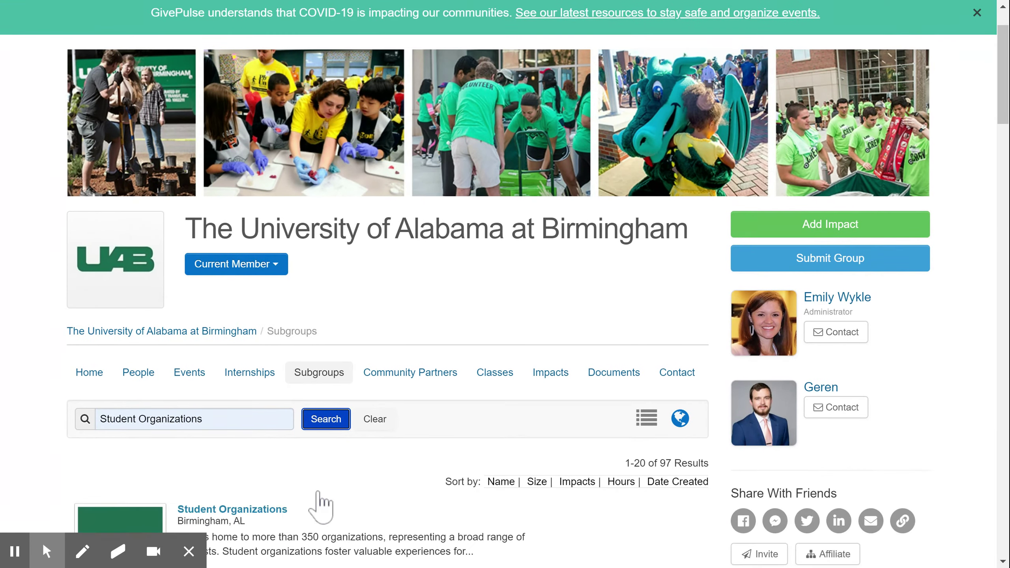
{"action": "scroll", "coordinate": [316, 503], "scroll_direction": "down", "scroll_amount": 2}
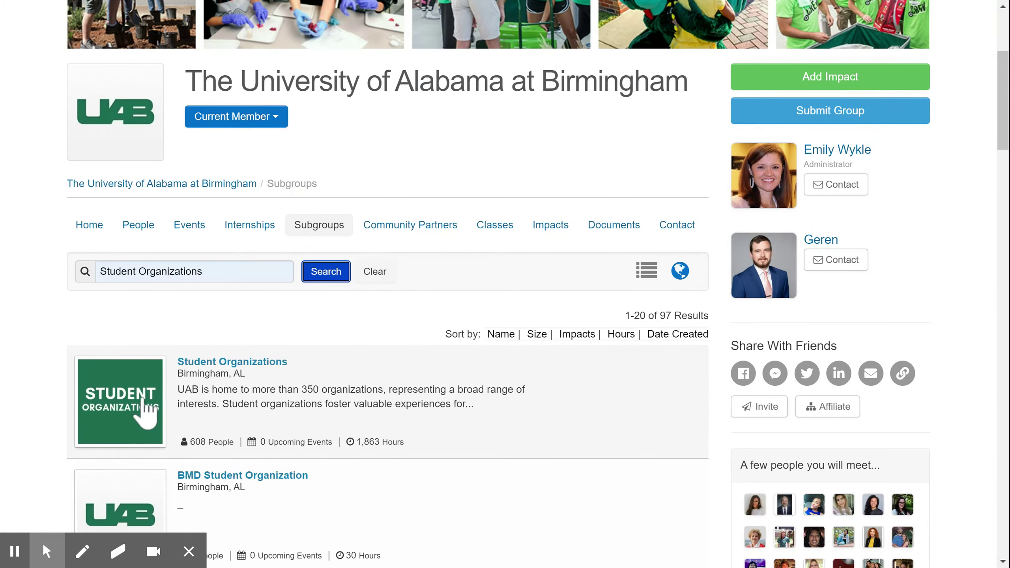
{"action": "left_click", "coordinate": [129, 410]}
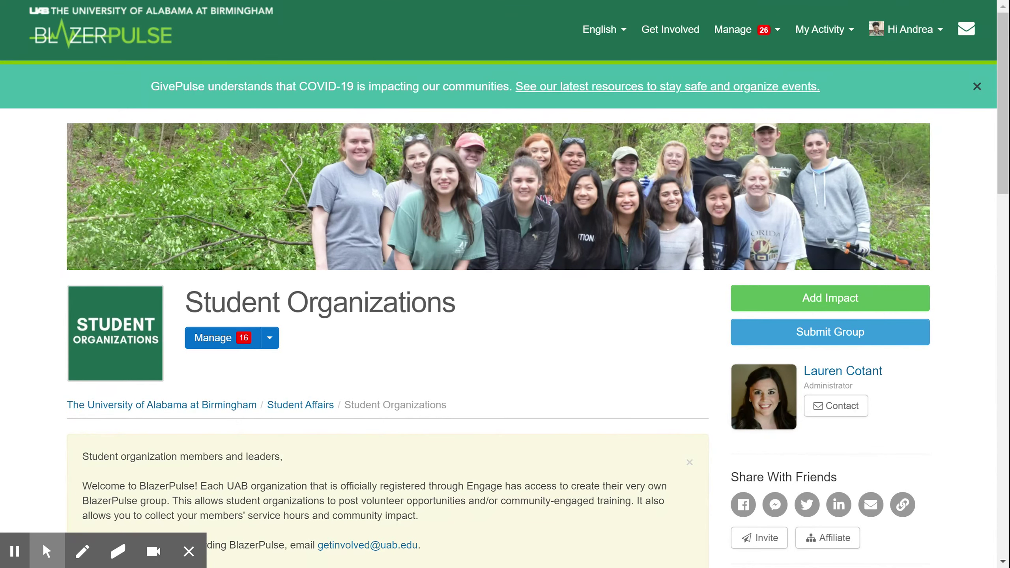
Start a new group submission under Student Organizations at the Basic Info step
{"action": "left_click", "coordinate": [902, 336]}
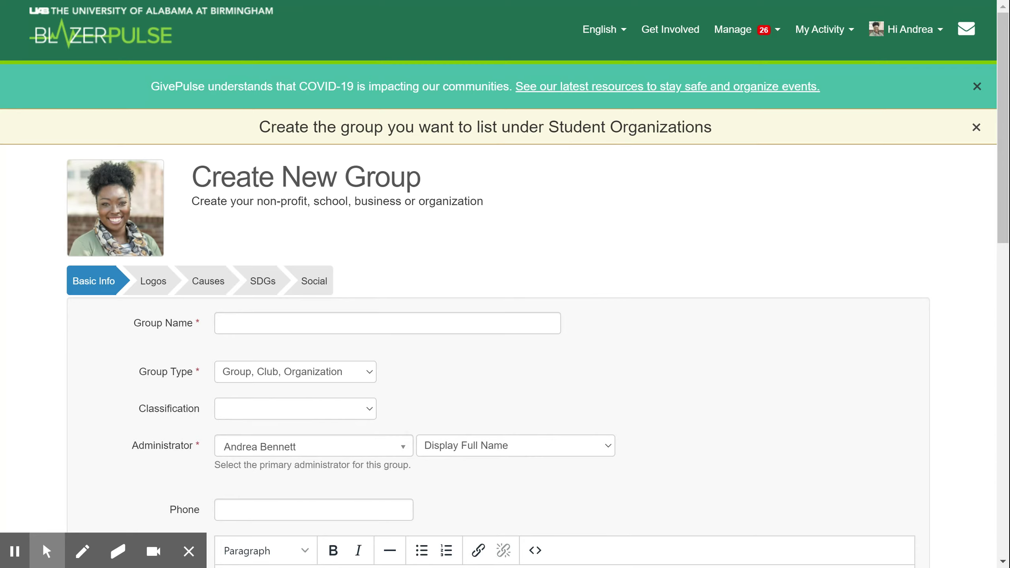
{"action": "scroll", "coordinate": [505, 284], "scroll_direction": "down", "scroll_amount": 5}
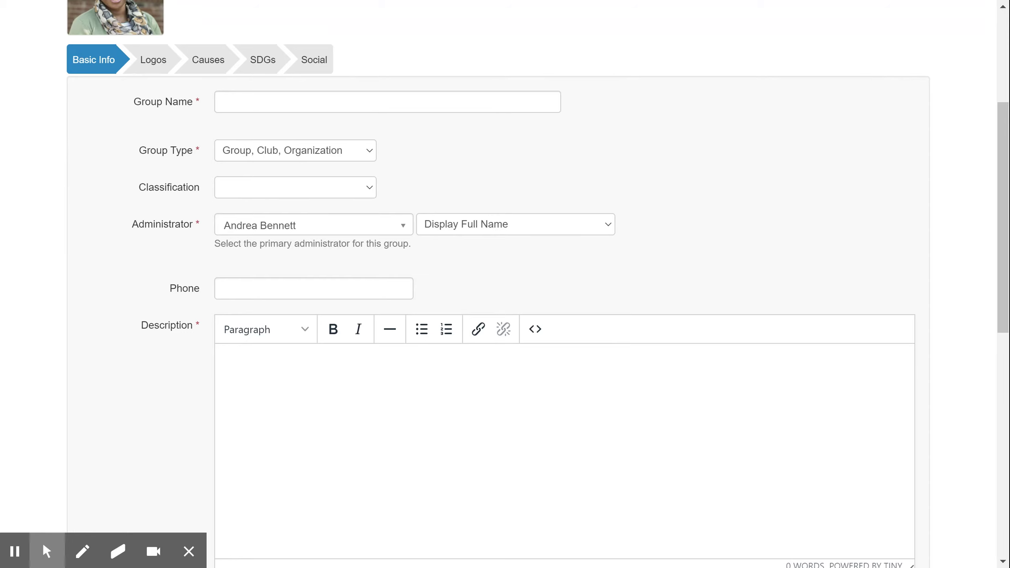
{"action": "scroll", "coordinate": [505, 284], "scroll_direction": "down", "scroll_amount": 2}
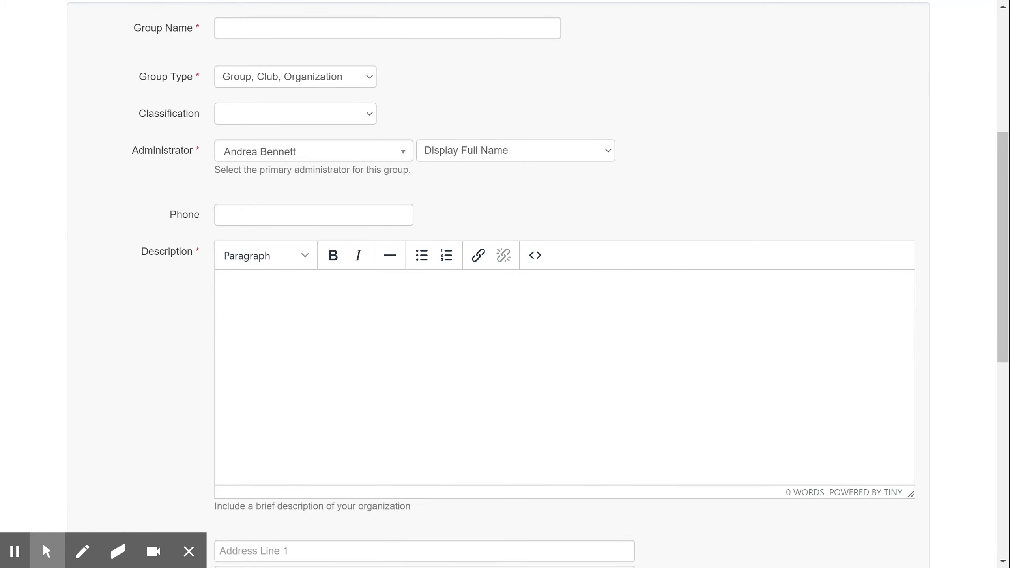
{"action": "scroll", "coordinate": [504, 284], "scroll_direction": "up", "scroll_amount": 4}
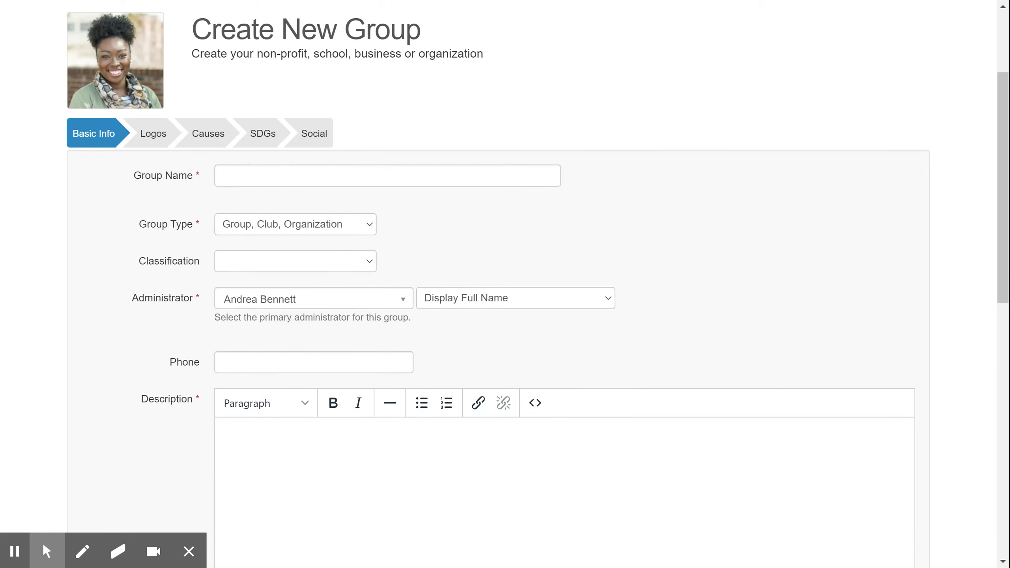
{"action": "left_click", "coordinate": [401, 301]}
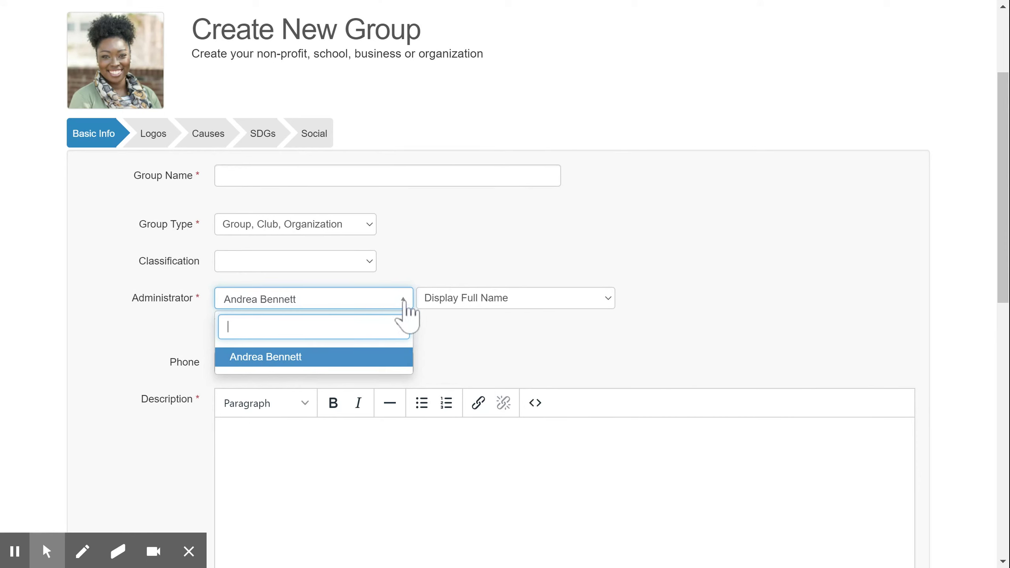
{"action": "left_click", "coordinate": [403, 300]}
{"action": "scroll", "coordinate": [557, 319], "scroll_direction": "down", "scroll_amount": 12}
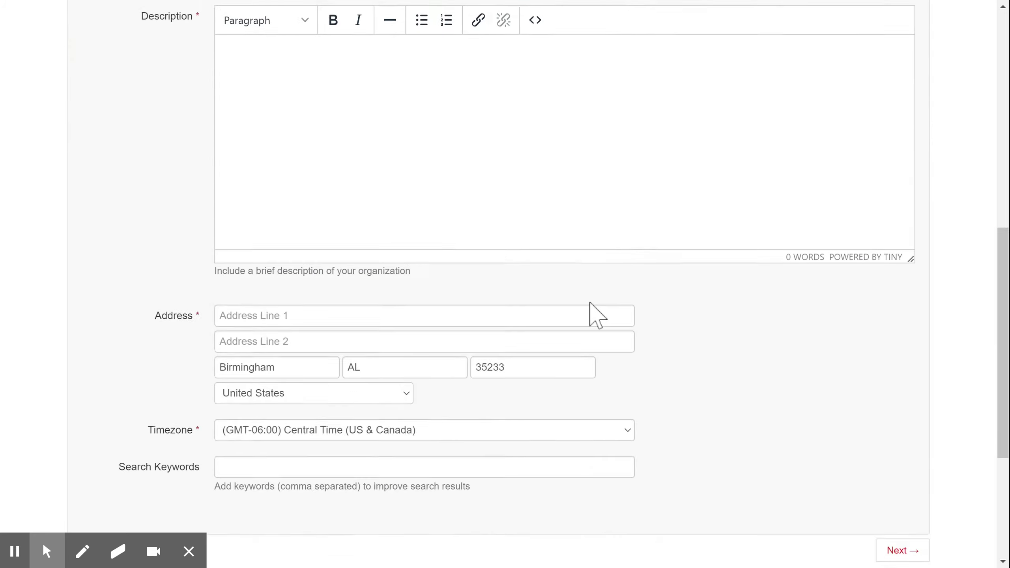
{"action": "left_click", "coordinate": [887, 320]}
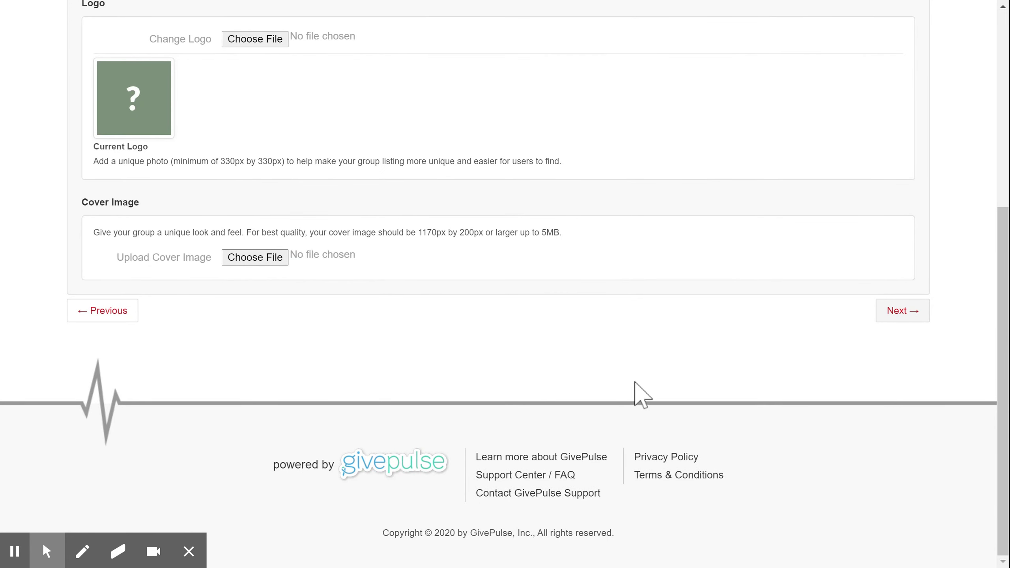
Skip the Logos step without uploading a logo or cover image and continue to Causes
{"action": "scroll", "coordinate": [644, 395], "scroll_direction": "up", "scroll_amount": 2}
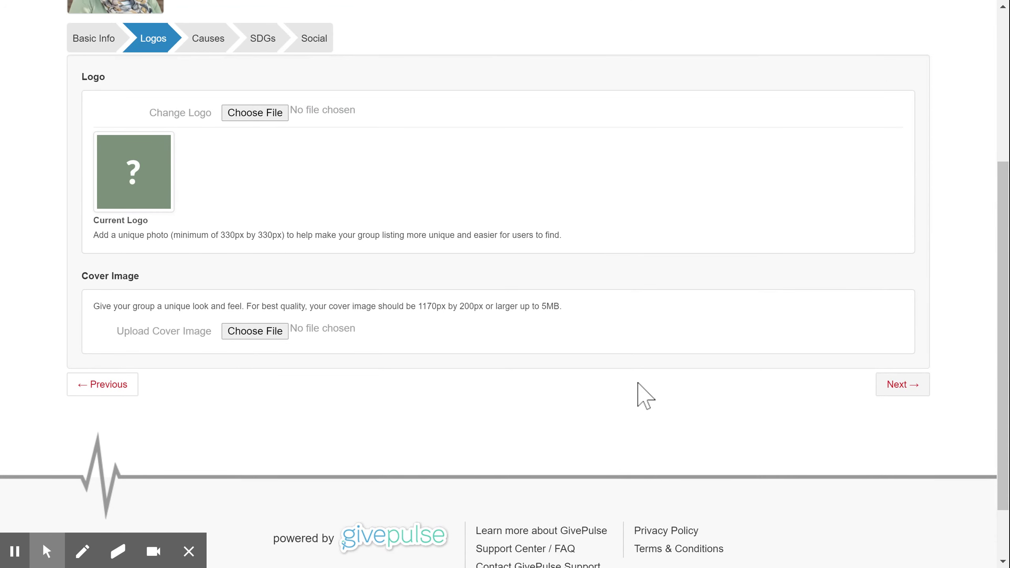
{"action": "scroll", "coordinate": [644, 396], "scroll_direction": "up", "scroll_amount": 2}
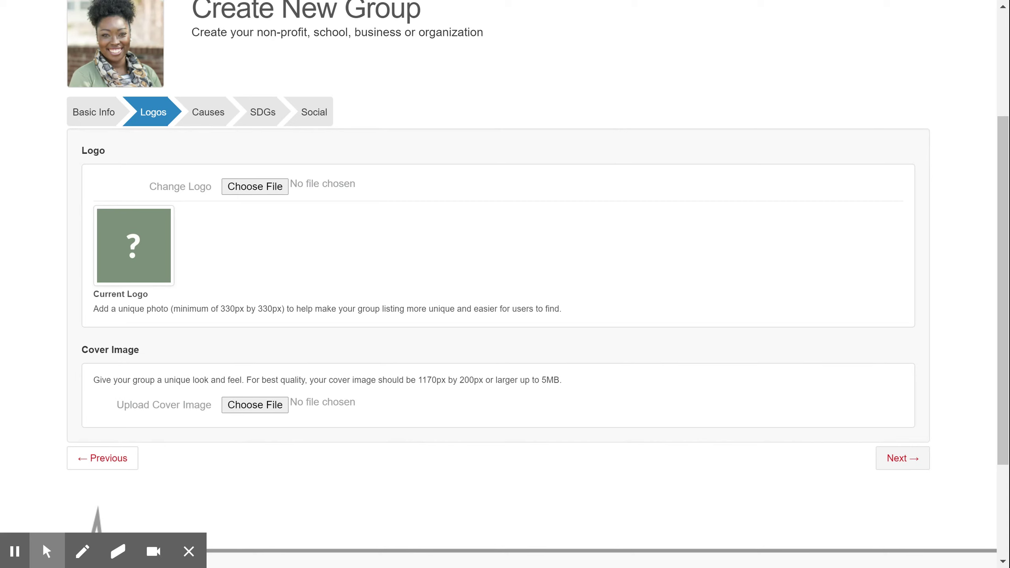
{"action": "left_click", "coordinate": [900, 462]}
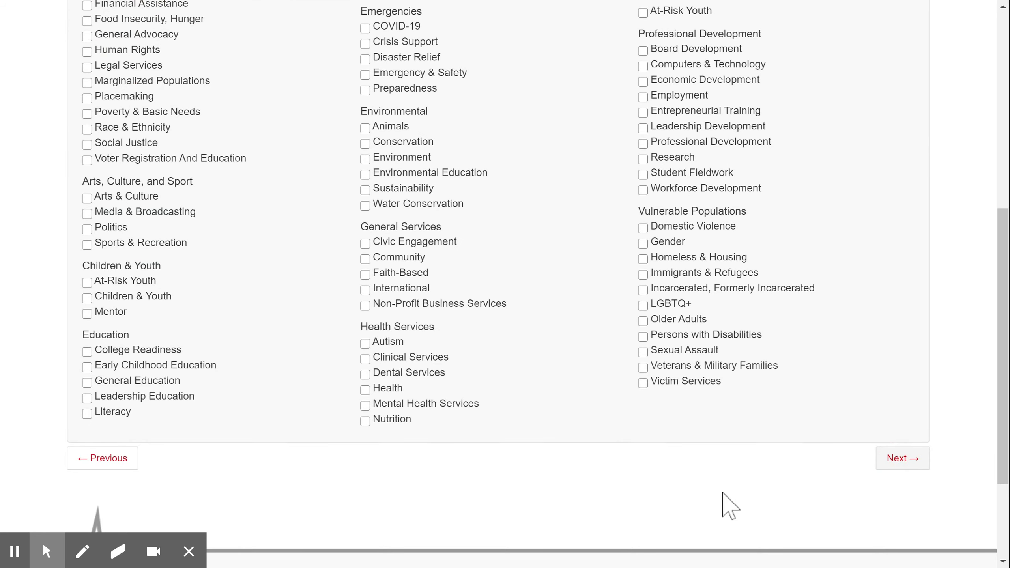
Scroll through the Causes checklist, leaving every cause unticked
{"action": "scroll", "coordinate": [726, 503], "scroll_direction": "up", "scroll_amount": 9}
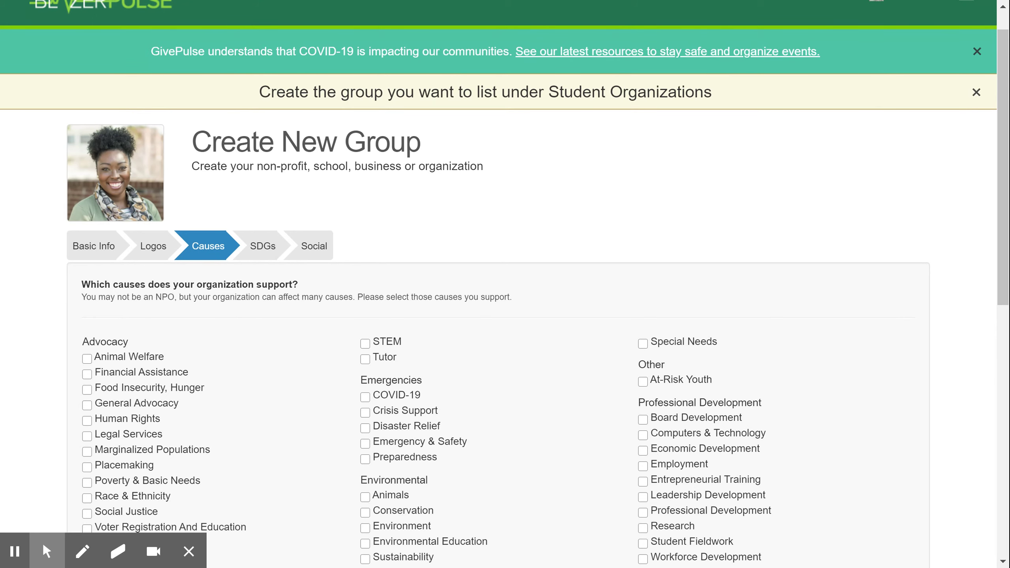
{"action": "scroll", "coordinate": [504, 284], "scroll_direction": "down", "scroll_amount": 10}
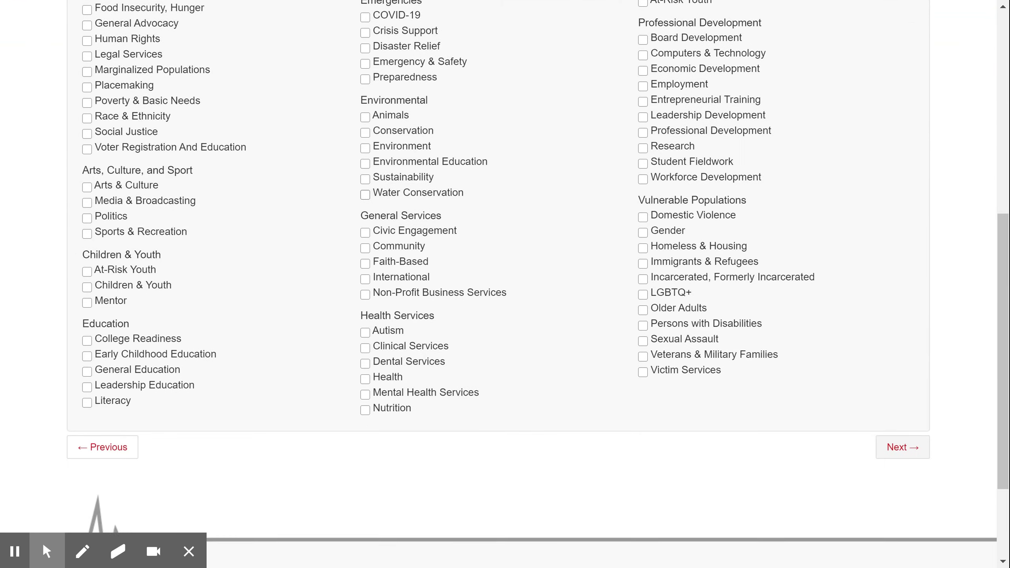
{"action": "scroll", "coordinate": [521, 223], "scroll_direction": "down", "scroll_amount": 4}
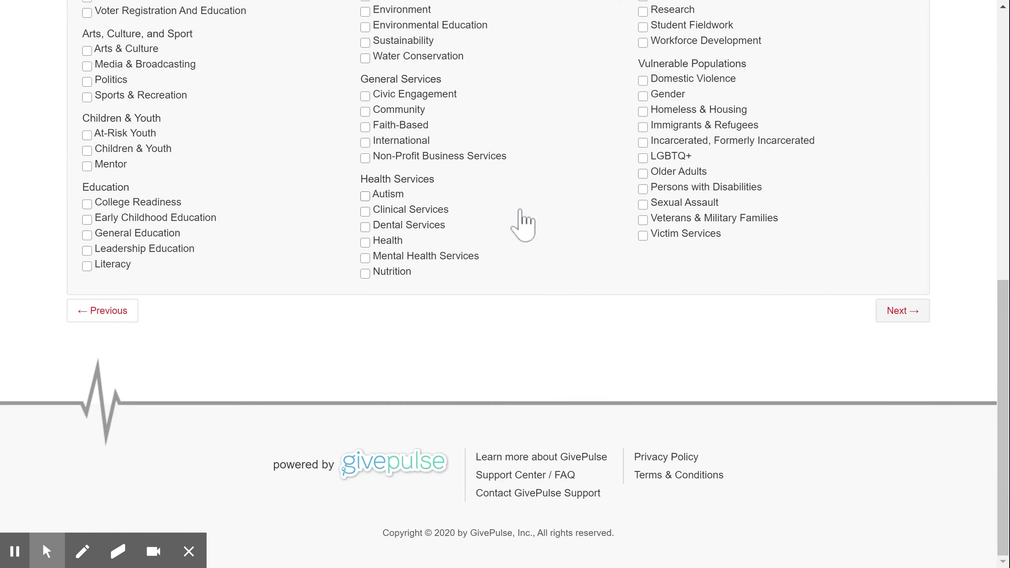
Review all 17 SDGs without selecting any, then continue to the Social step
{"action": "left_click", "coordinate": [901, 314]}
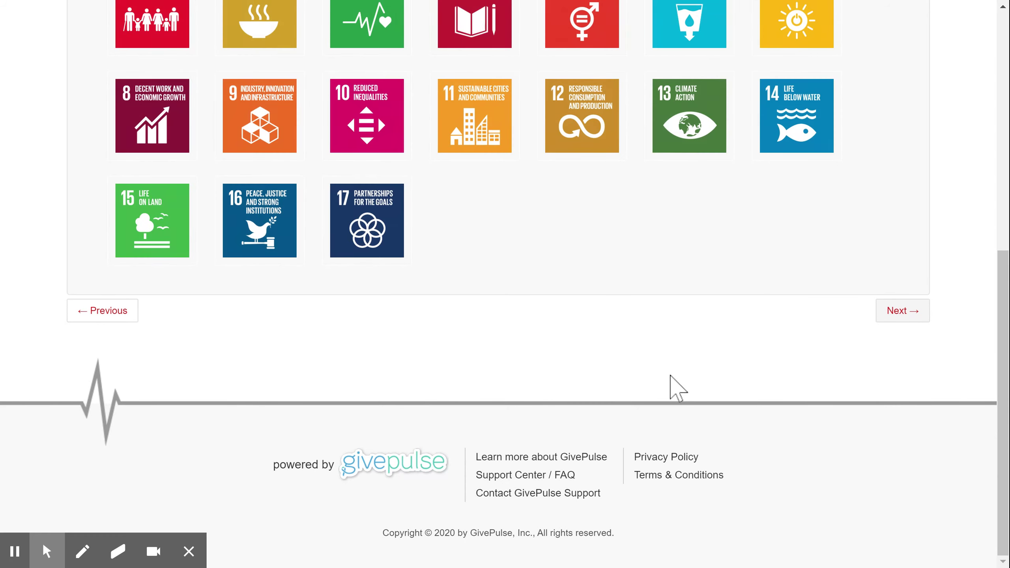
{"action": "scroll", "coordinate": [677, 388], "scroll_direction": "up", "scroll_amount": 11}
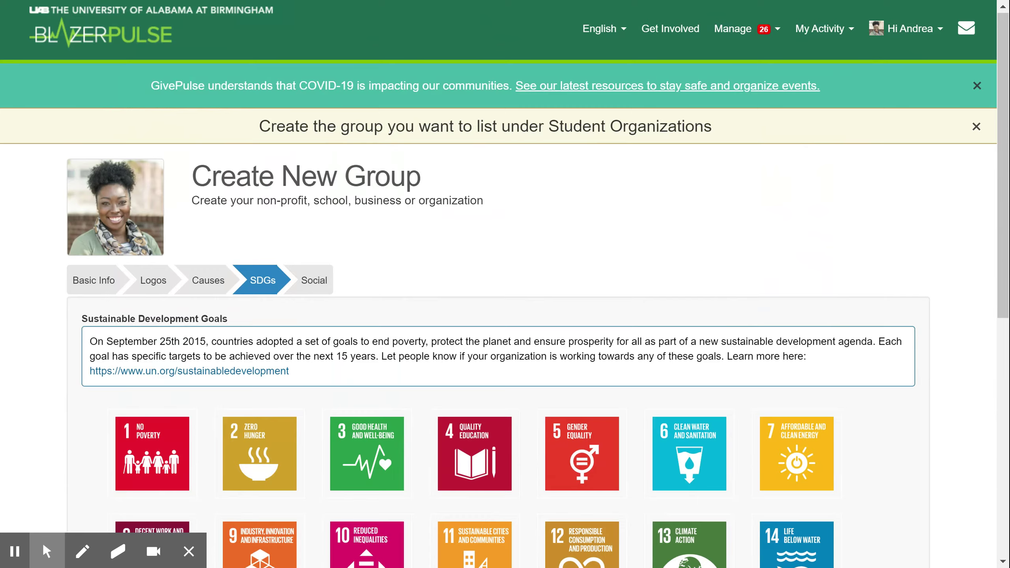
{"action": "scroll", "coordinate": [475, 286], "scroll_direction": "down", "scroll_amount": 2}
{"action": "scroll", "coordinate": [475, 507], "scroll_direction": "down", "scroll_amount": 2}
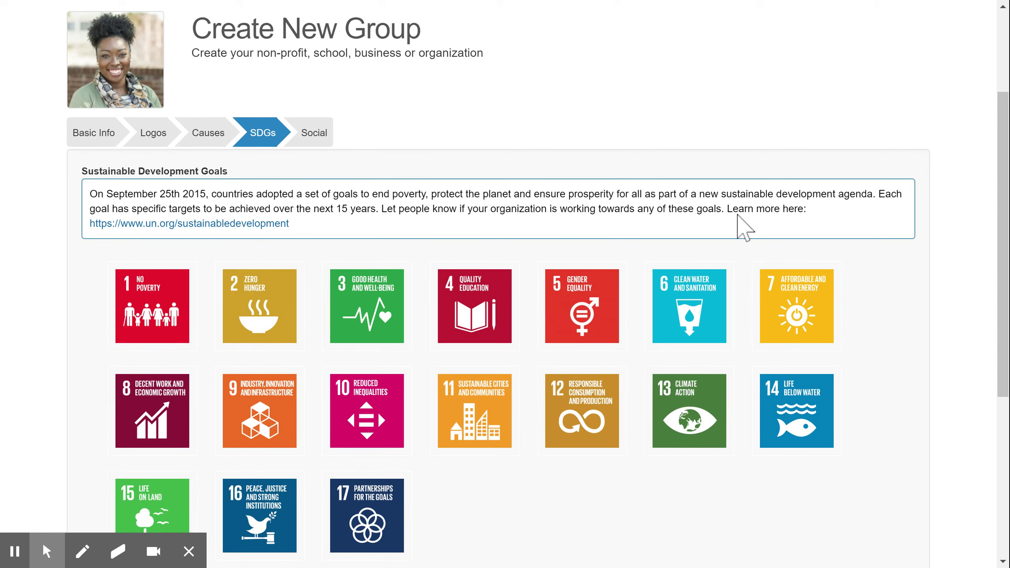
{"action": "scroll", "coordinate": [947, 217], "scroll_direction": "down", "scroll_amount": 5}
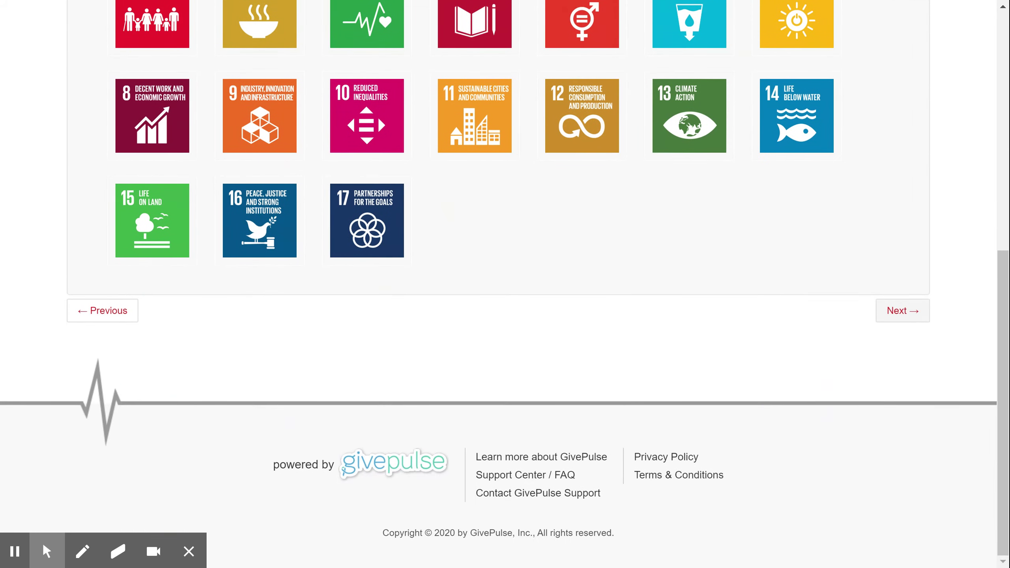
{"action": "left_click", "coordinate": [895, 318]}
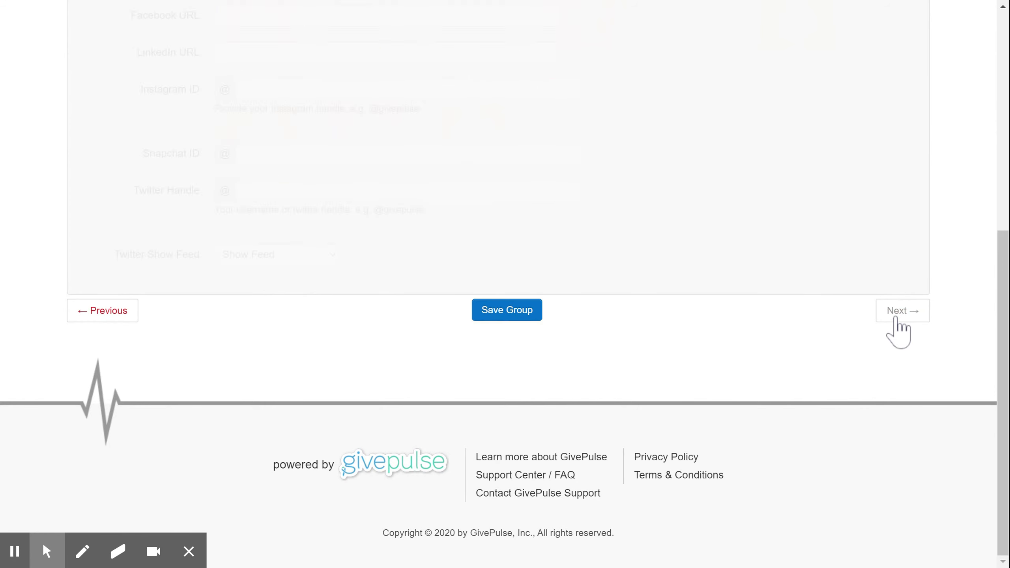
Scroll the Social step to Save Group, leaving all link fields empty and Twitter on Show Feed
{"action": "scroll", "coordinate": [775, 370], "scroll_direction": "up", "scroll_amount": 10}
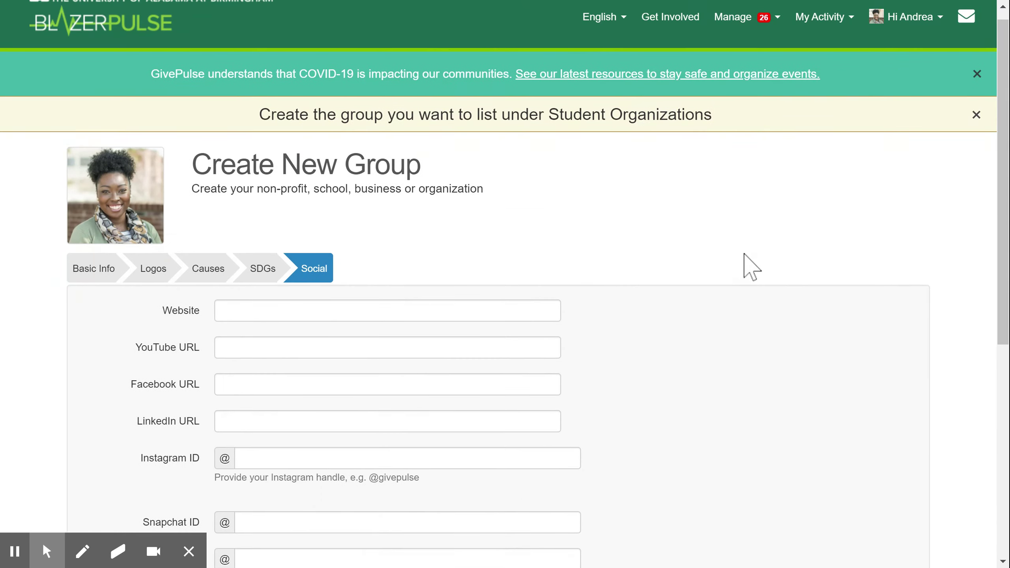
{"action": "scroll", "coordinate": [748, 266], "scroll_direction": "down", "scroll_amount": 2}
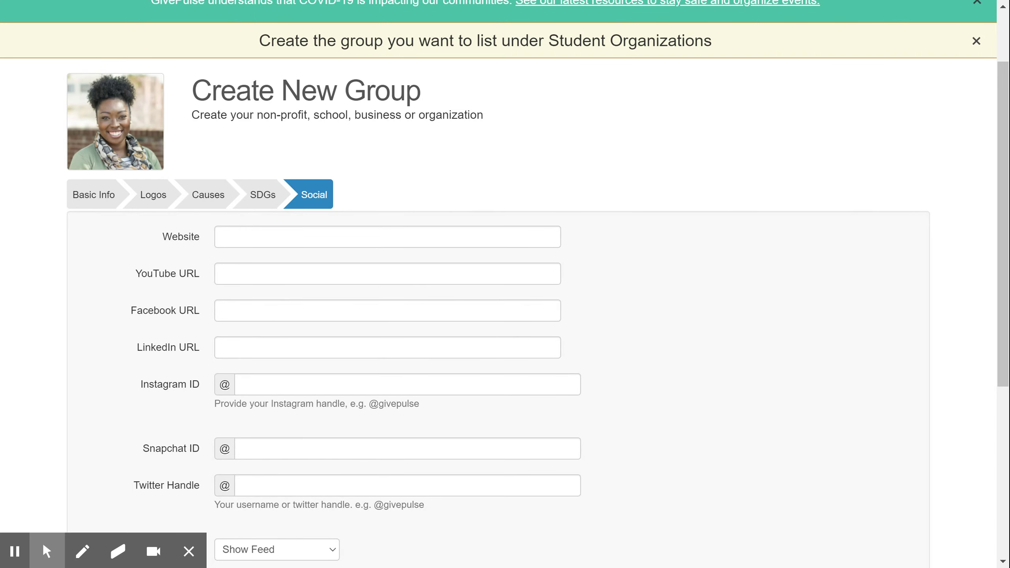
{"action": "scroll", "coordinate": [499, 278], "scroll_direction": "down", "scroll_amount": 6}
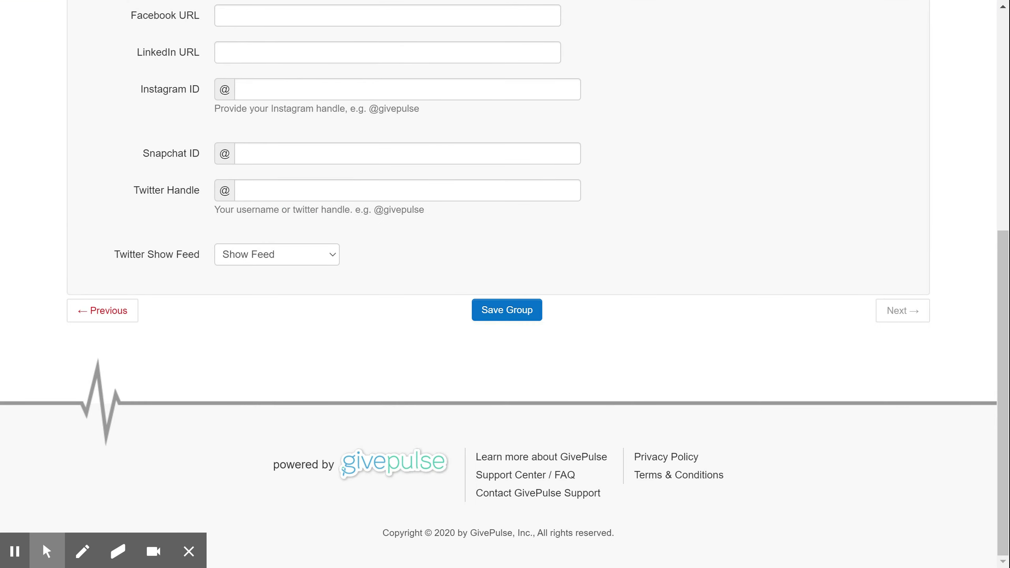